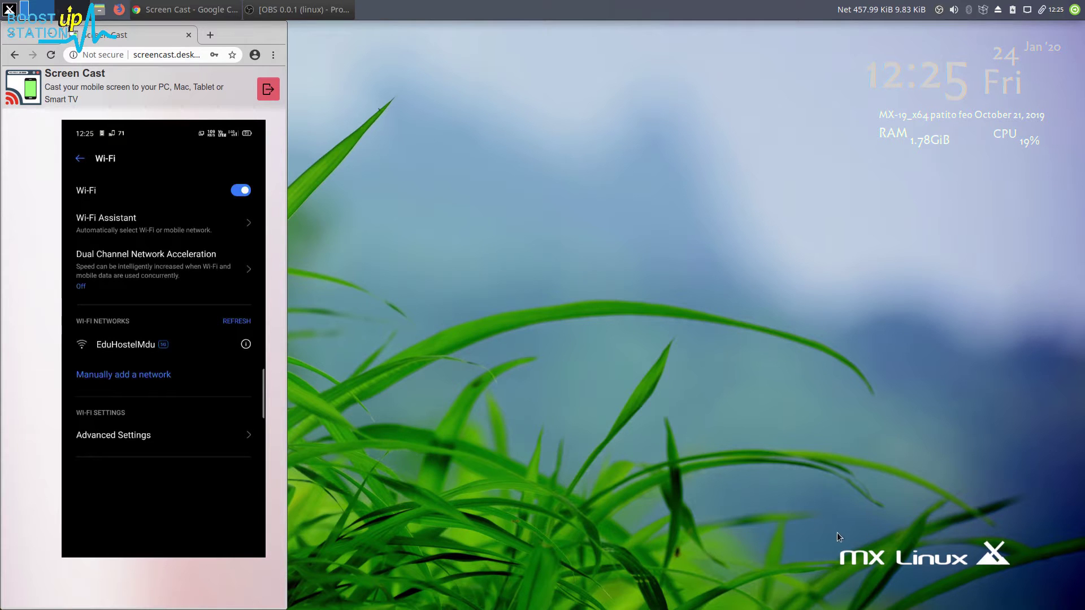
Arrange the Screen Cast window mirroring the phone's Wi-Fi settings on the desktop
left_click_drag(836, 541, 996, 579)
Search the app menu for 'new', launch Advanced Network Configuration, and move its window aside
left_click(9, 9)
type("new")
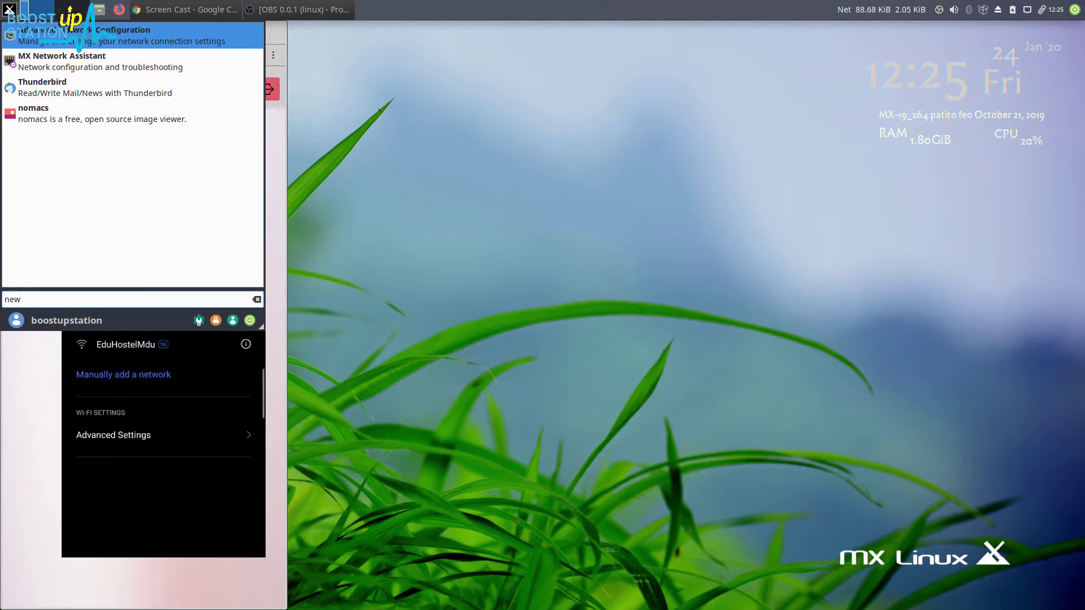
key("Return")
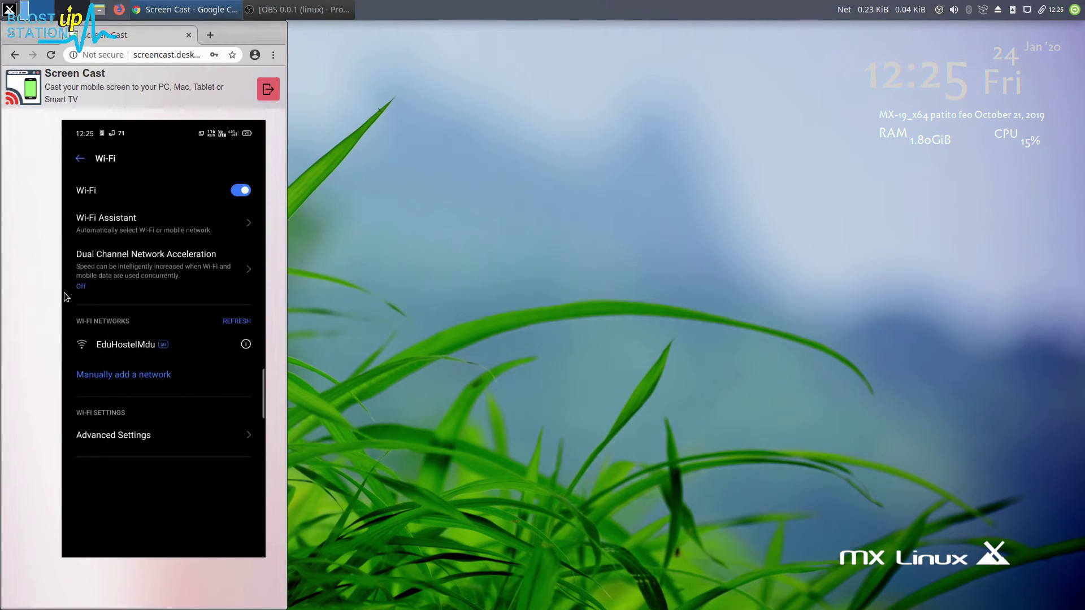
left_click_drag(503, 212, 527, 215)
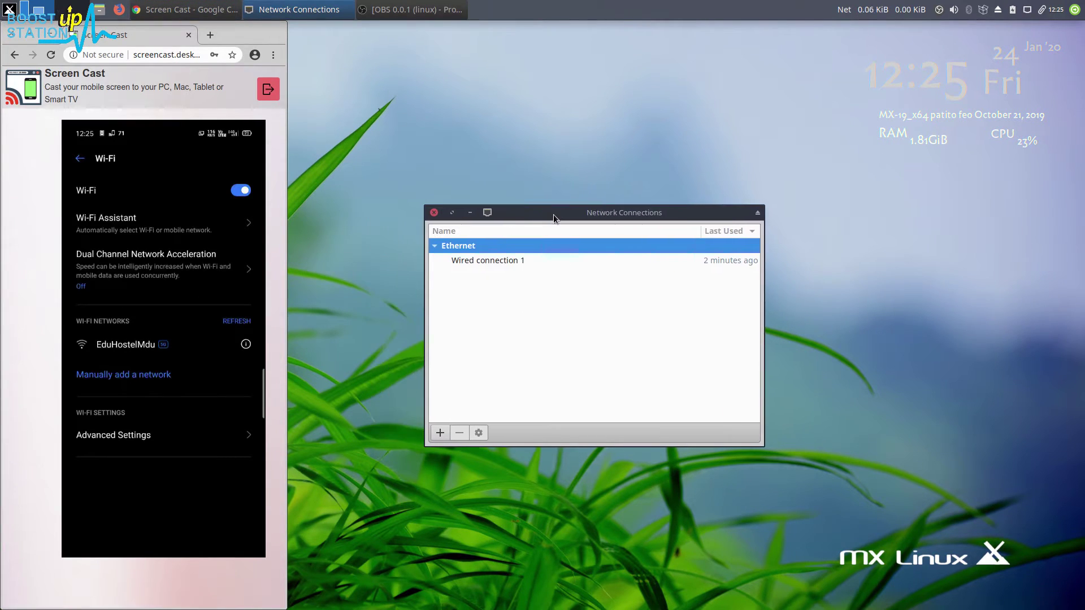
Close the Network Connections window and dismiss the application menu
left_click(431, 214)
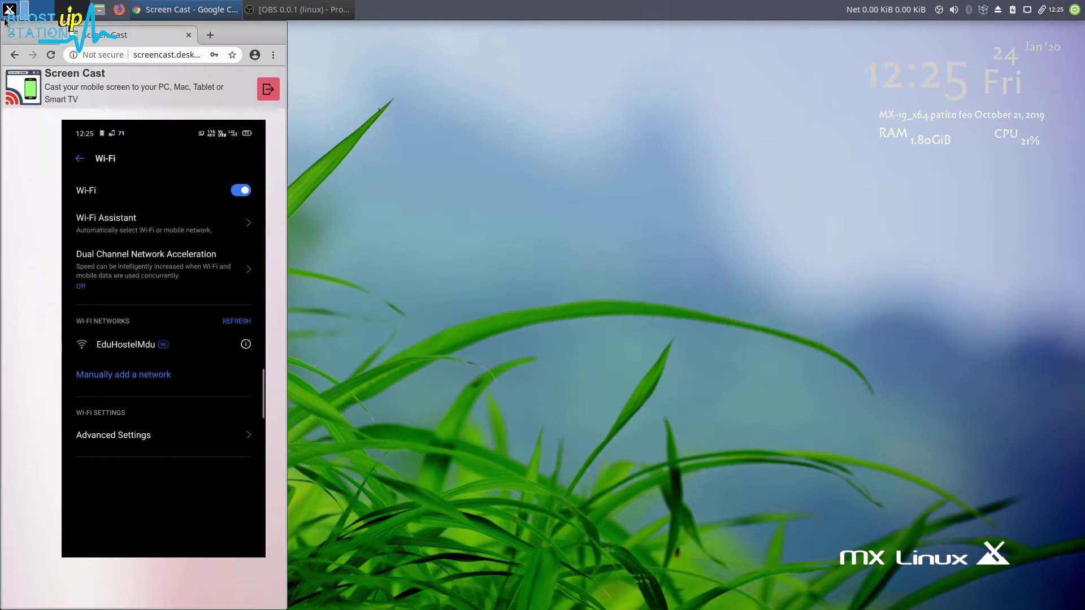
left_click(4, 18)
left_click(507, 236)
Run sudo nm-connection-editor in the drop-down terminal and enter the administrator password
key("F4")
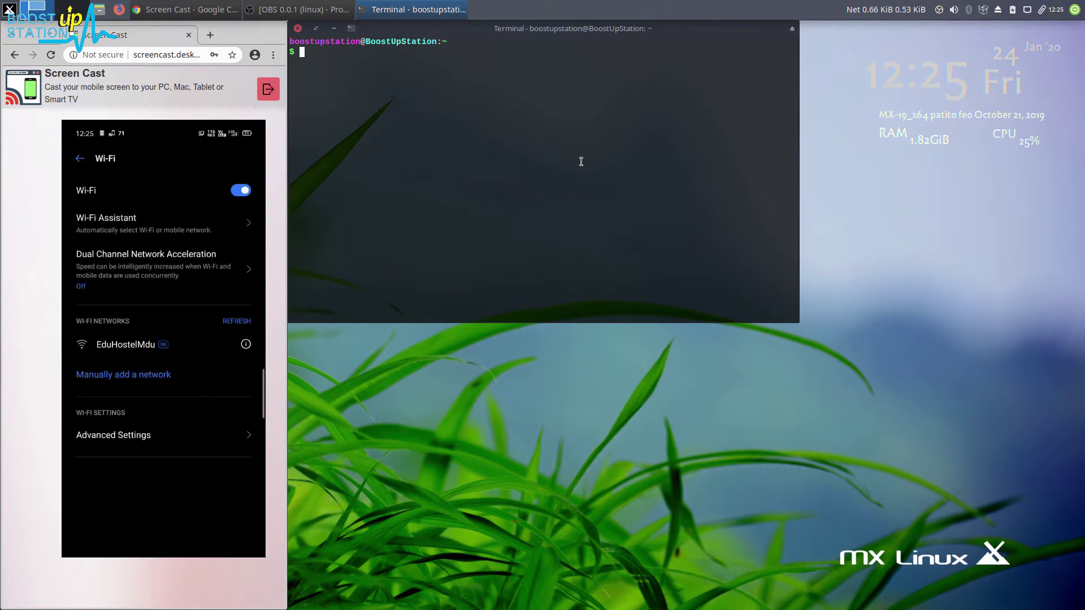
type("sudo nm")
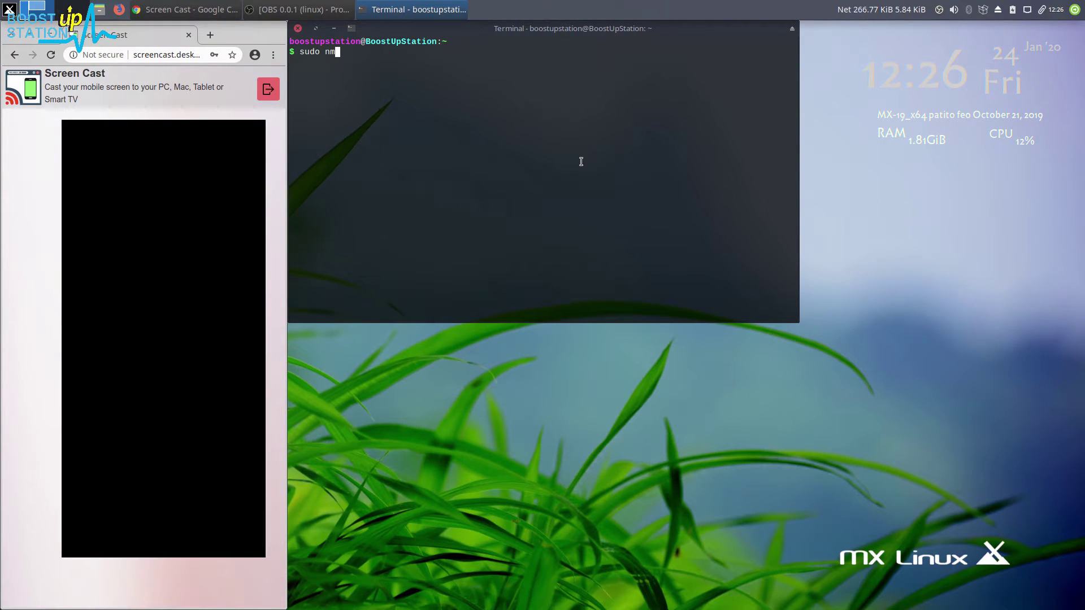
type("-connection-edoi")
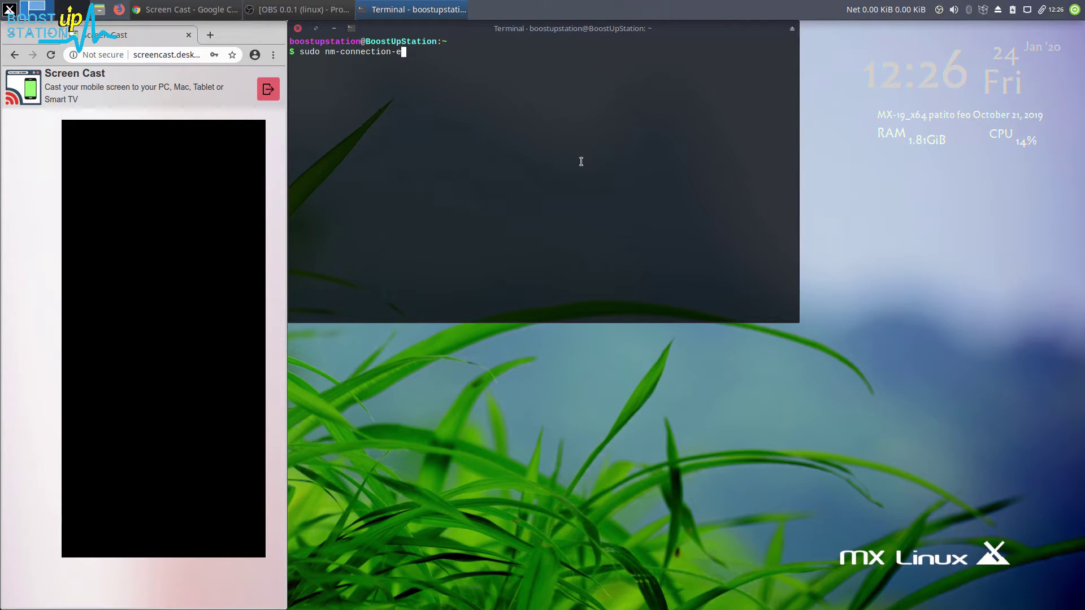
key("BackSpace")
key("BackSpace")
type("itor")
key("Return")
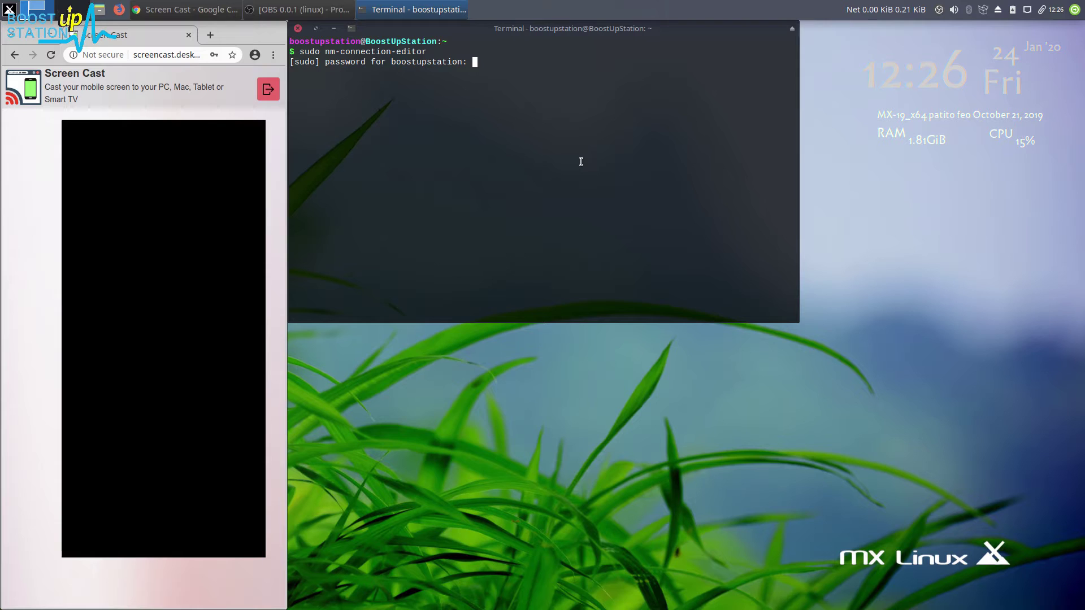
key("Return")
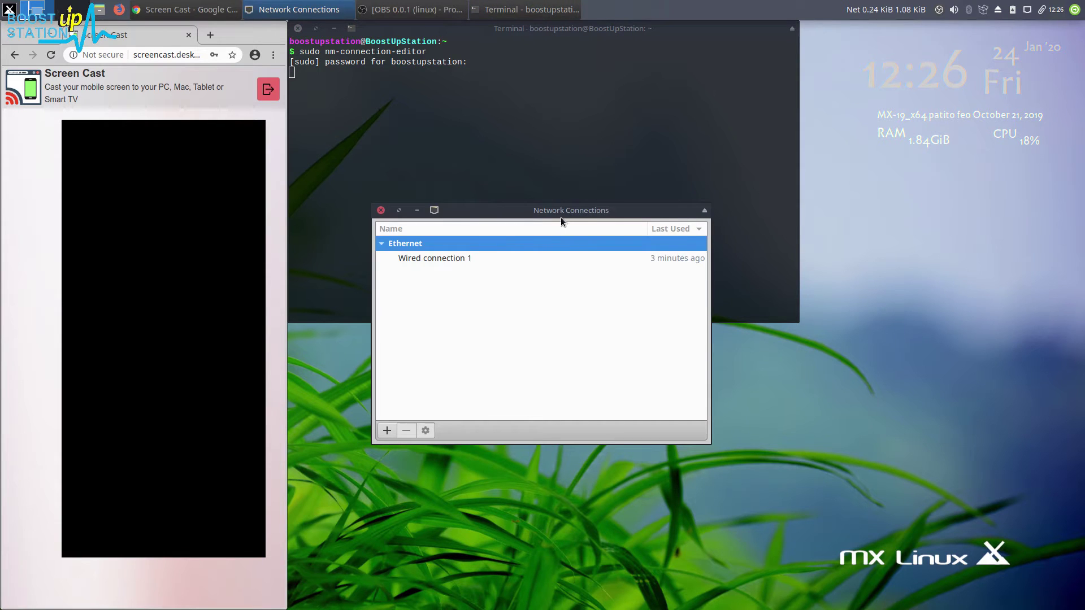
Add a new connection of type Wi-Fi, creating Wi-Fi connection 1
left_click_drag(560, 216, 644, 201)
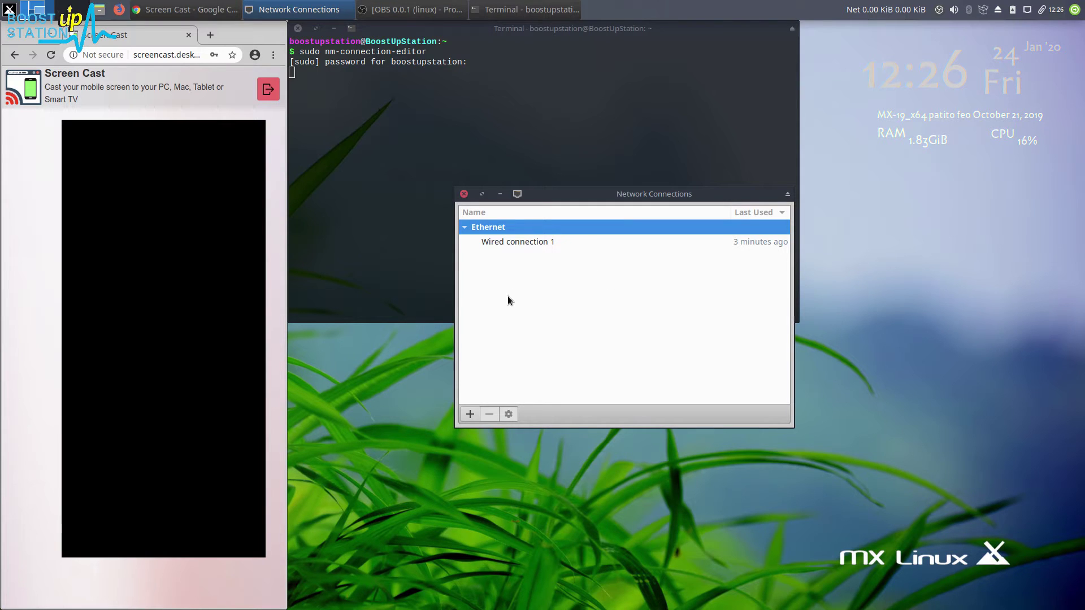
left_click(470, 415)
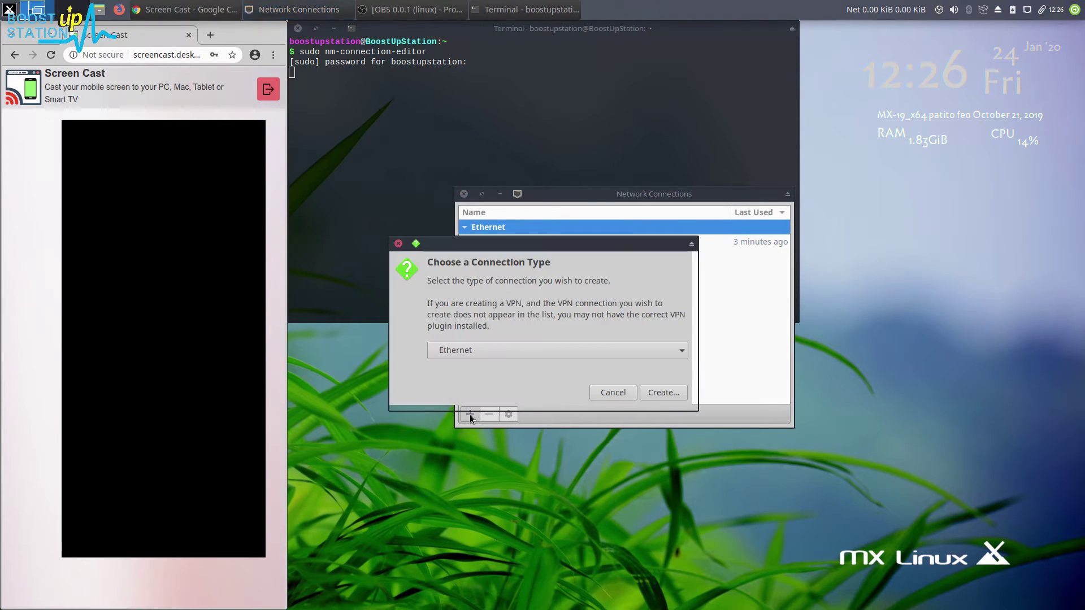
left_click(508, 354)
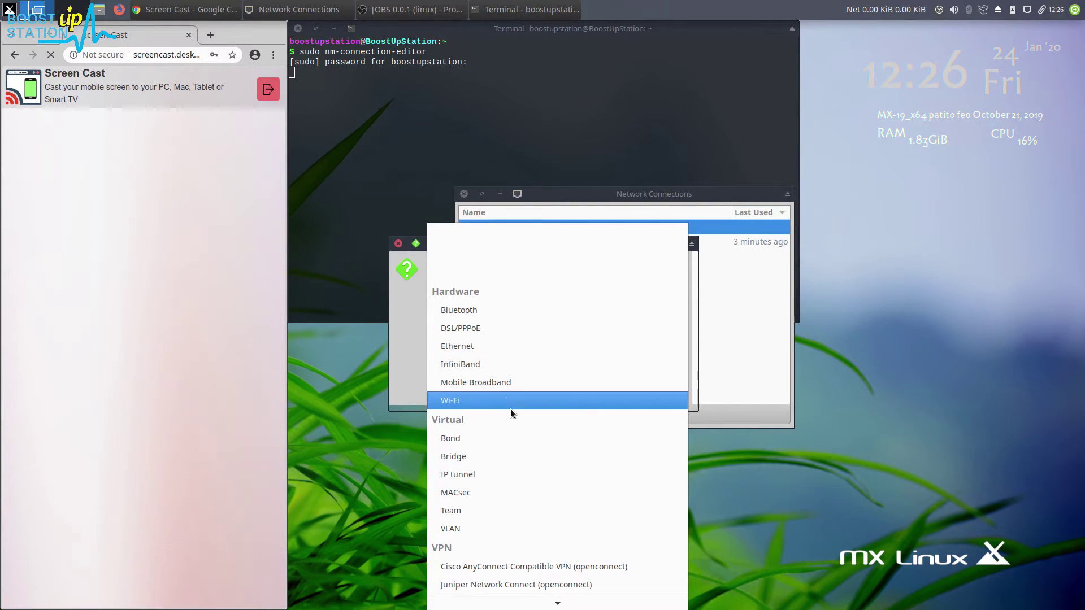
left_click(452, 405)
left_click(661, 392)
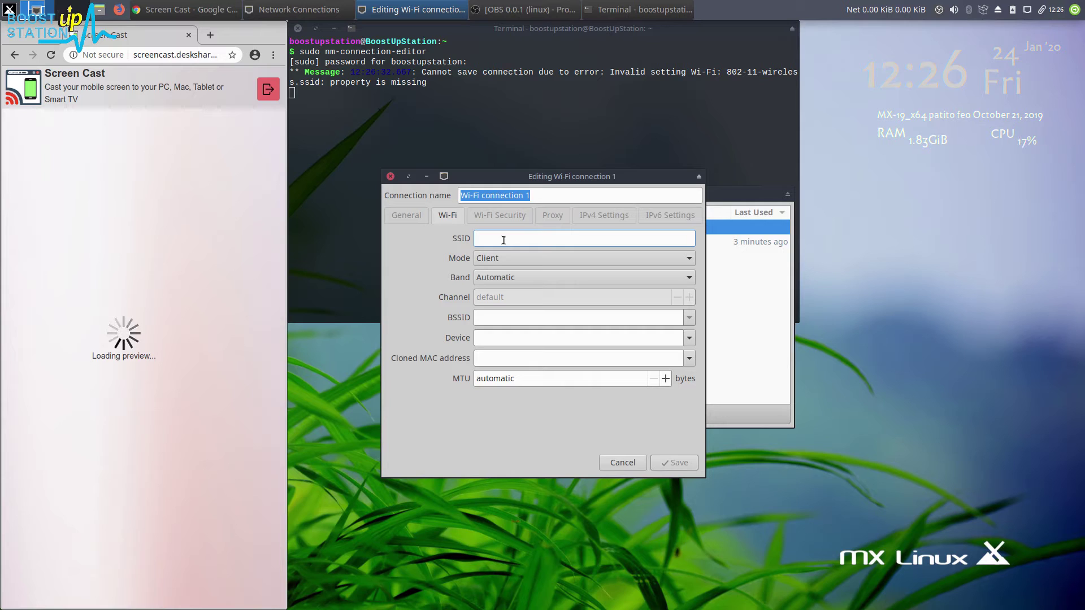
Enter SSID 'subscribe', set Mode to Hotspot, and keep Band on Automatic
type("subscribe")
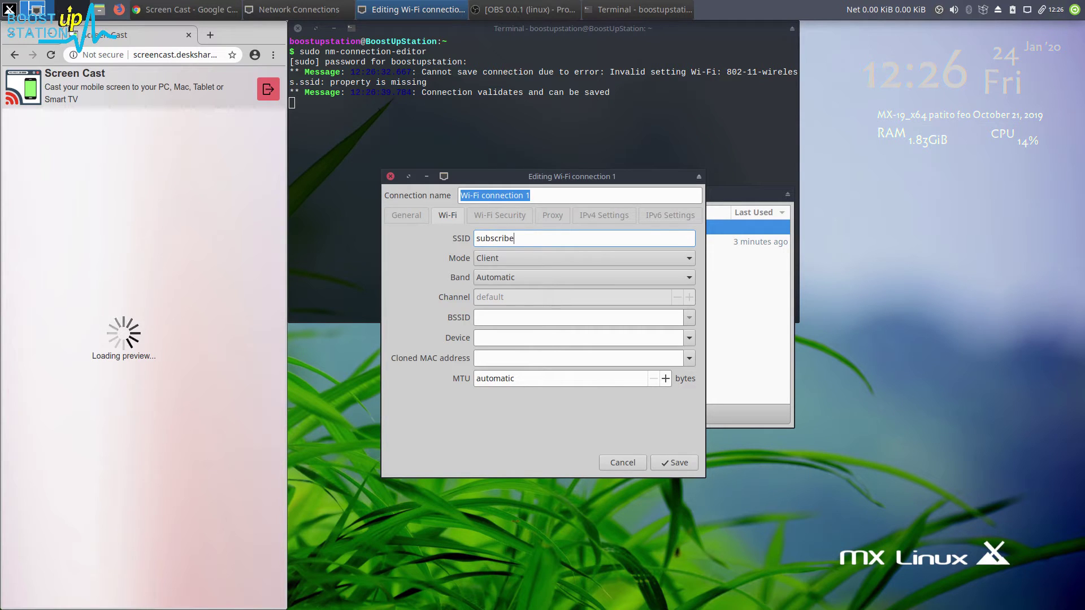
left_click(526, 257)
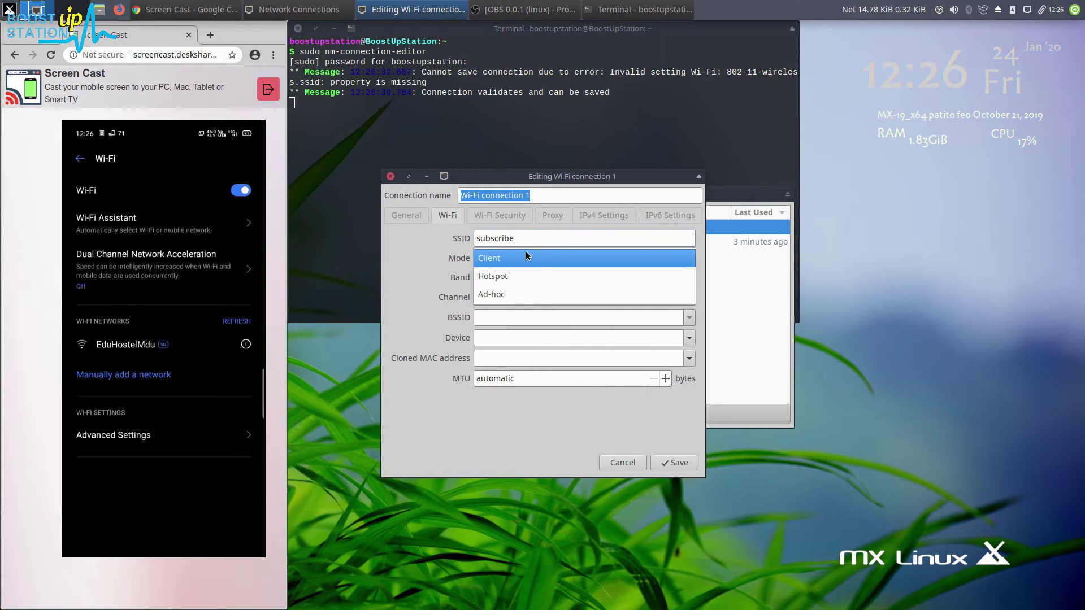
left_click(510, 276)
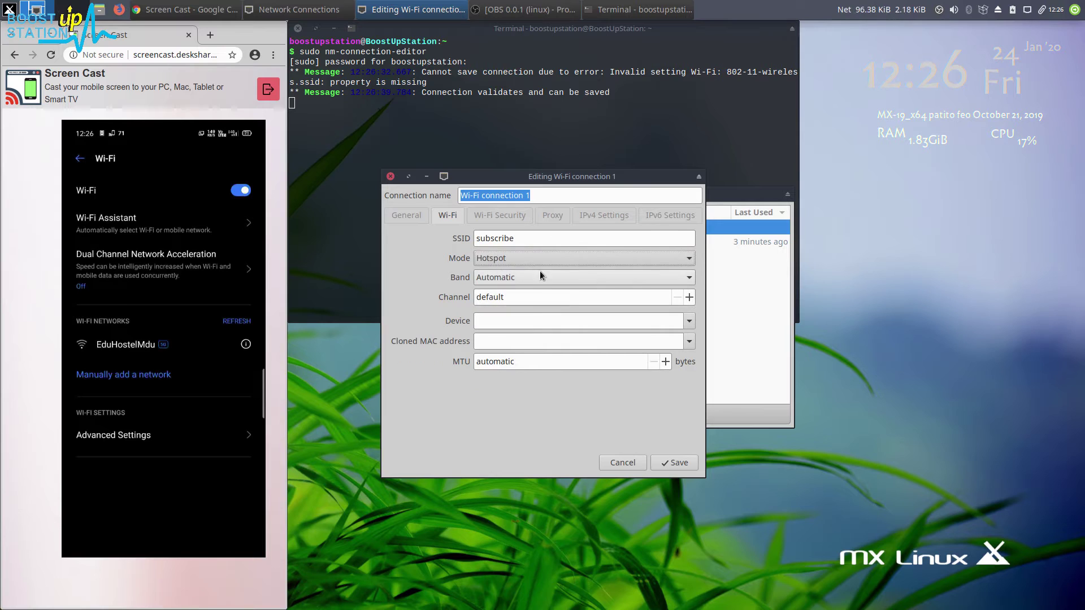
left_click(511, 275)
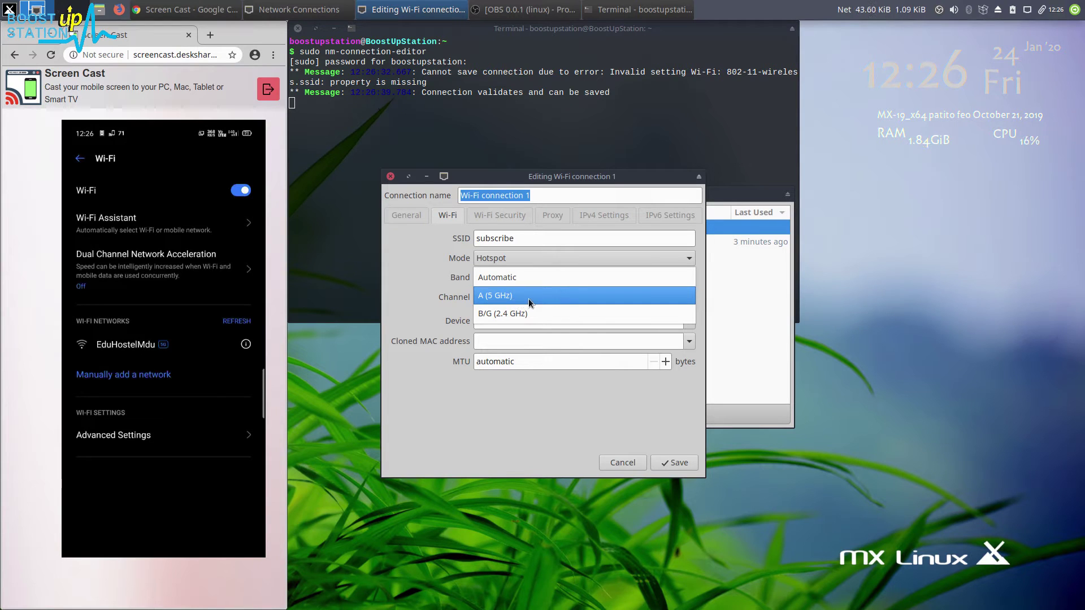
left_click(511, 282)
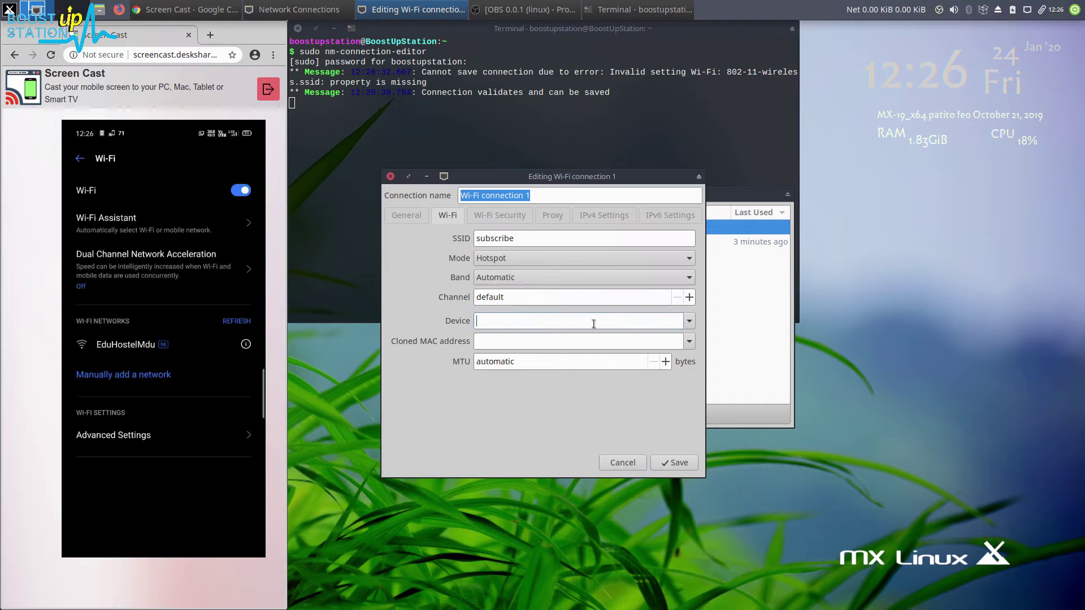
Bind the connection to the wlan0 wireless device
left_click(689, 320)
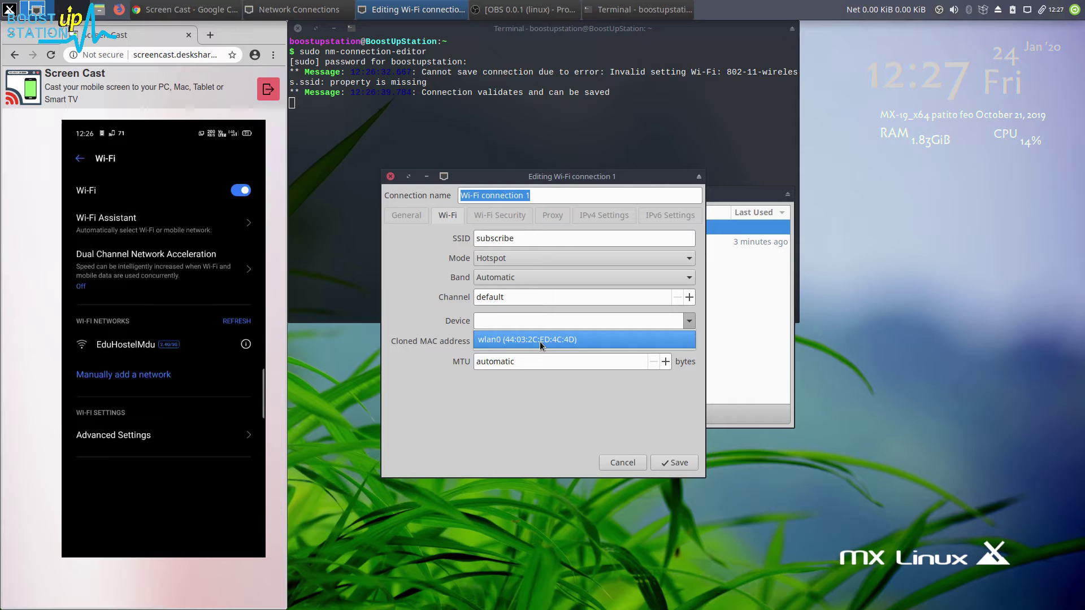
left_click(540, 341)
left_click_drag(503, 322, 415, 314)
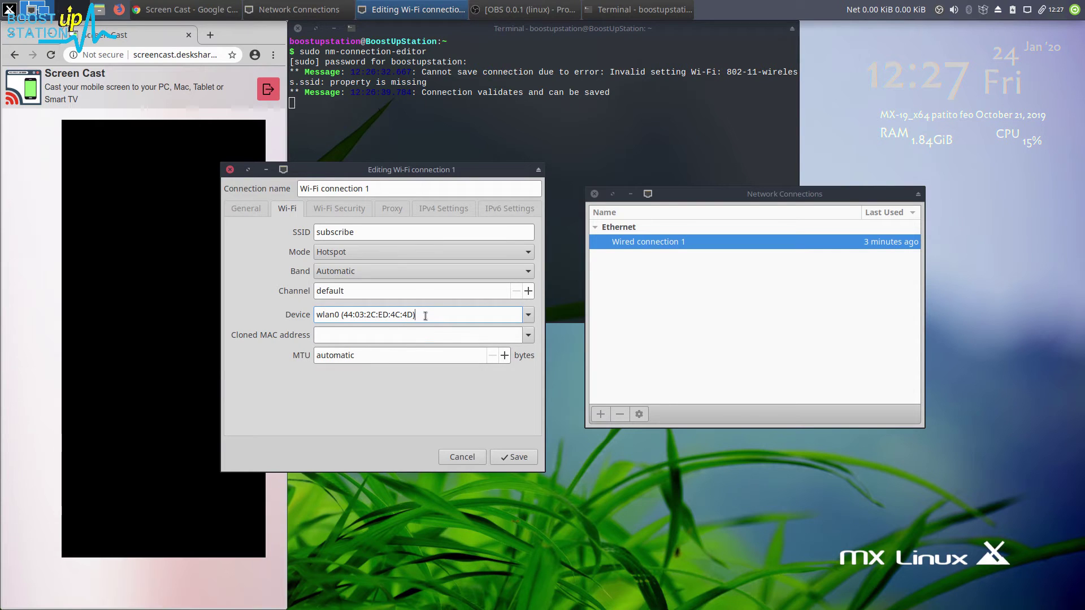
left_click_drag(423, 315, 360, 315)
left_click(361, 314)
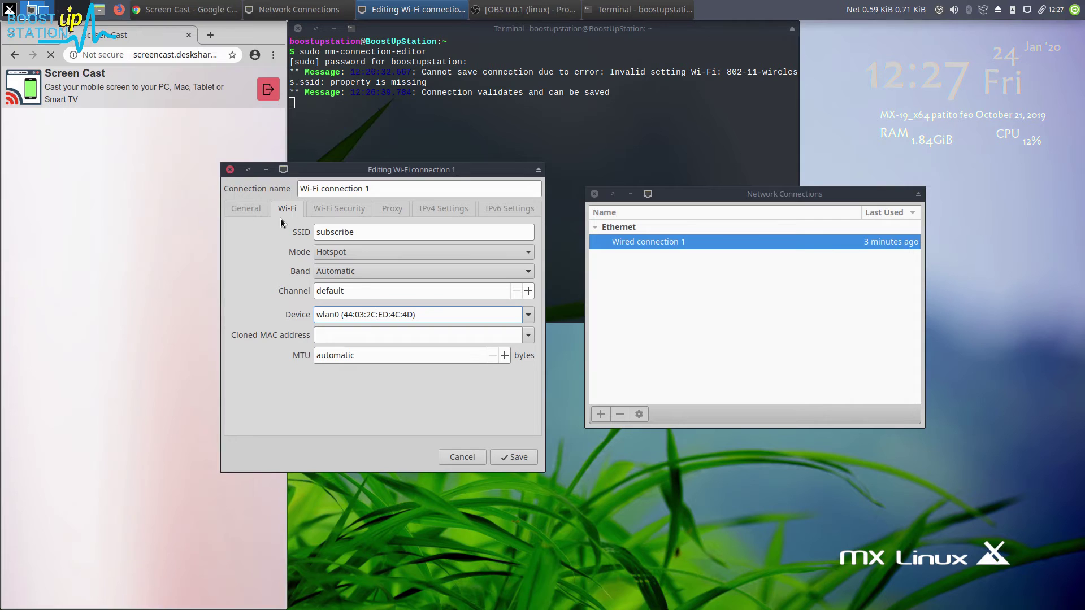
Secure the hotspot with WPA & WPA2 Personal and enter the password with Show password ticked
left_click(333, 216)
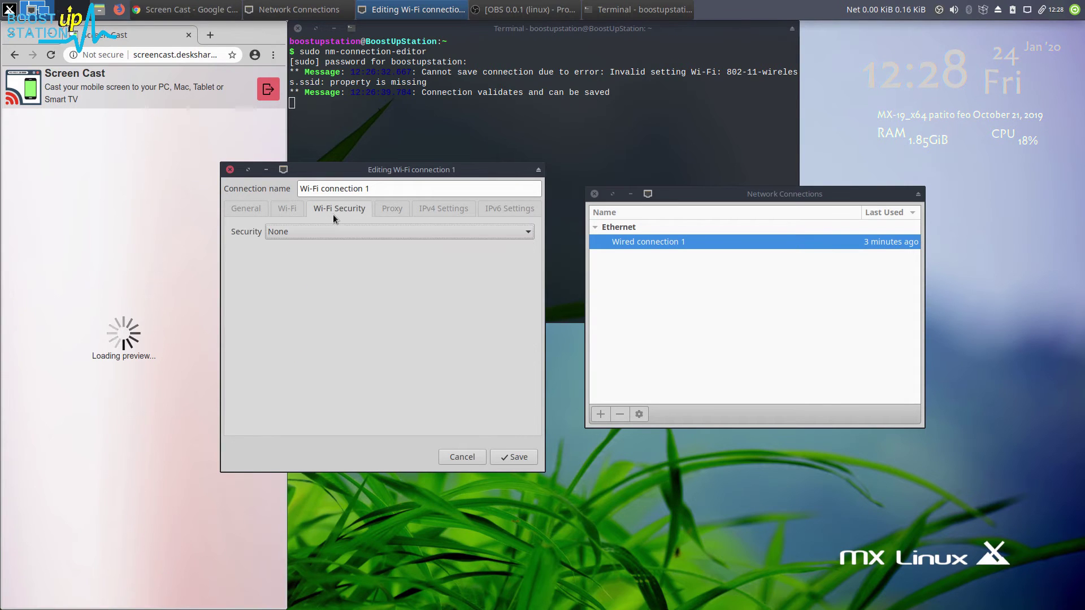
left_click(359, 229)
left_click(317, 321)
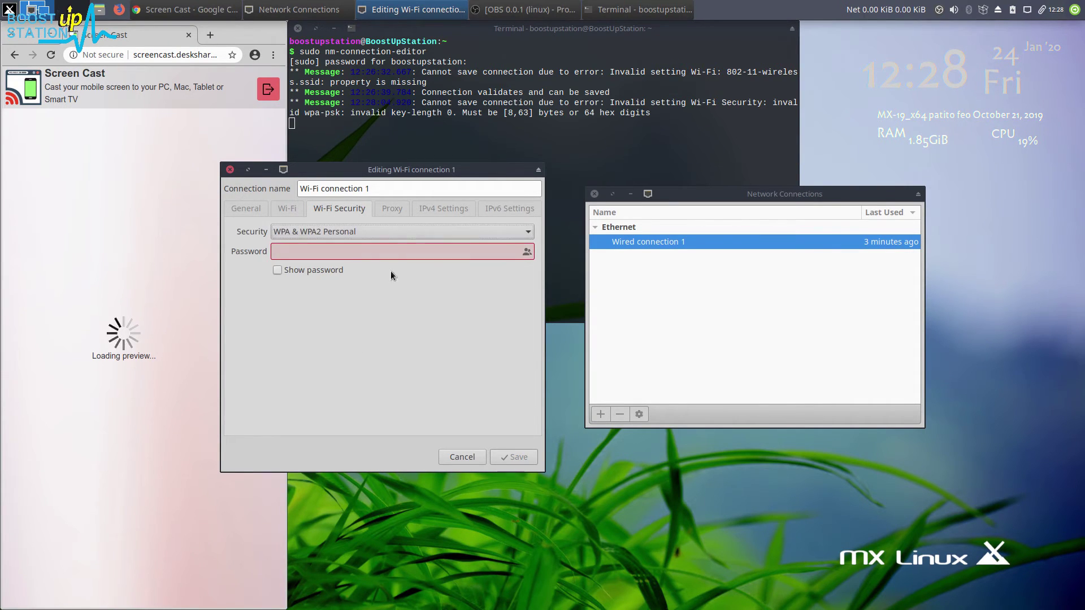
left_click(340, 252)
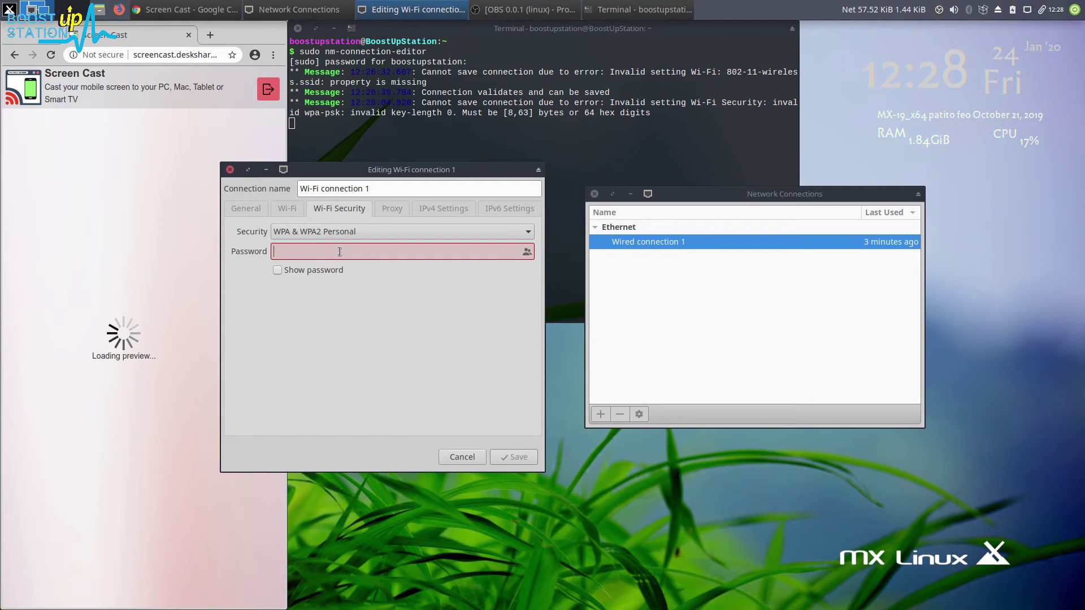
left_click(312, 271)
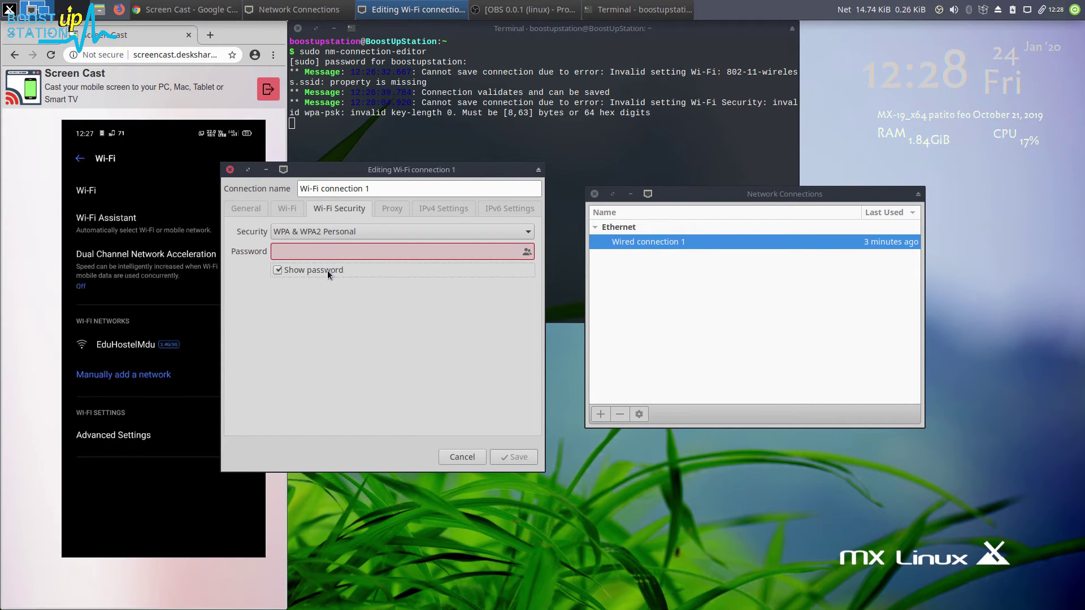
type("subscribe")
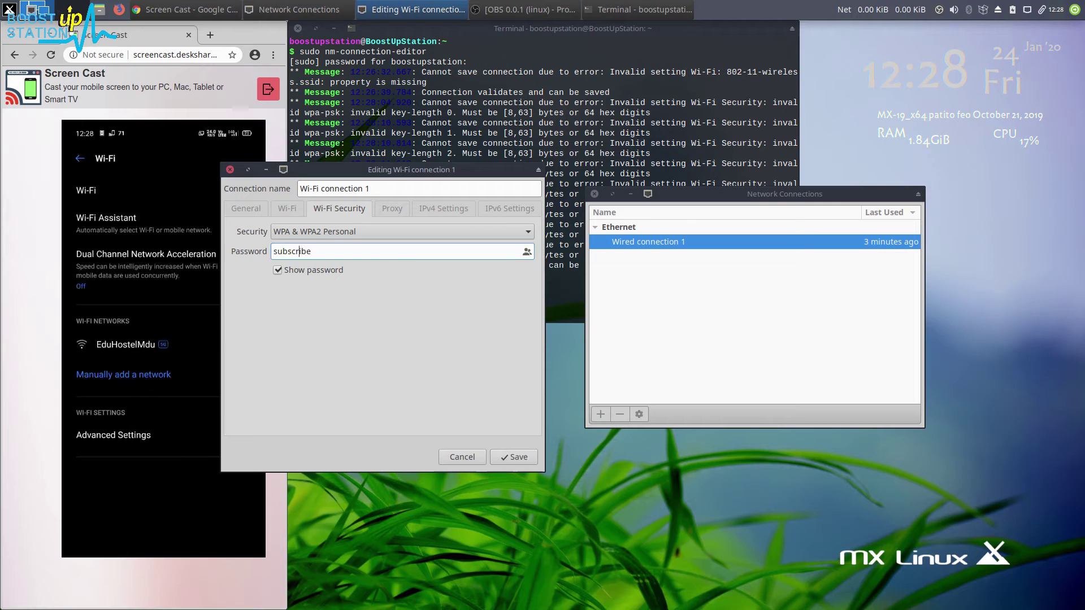
Set both IPv4 and IPv6 Method to Shared to other computers
left_click(399, 212)
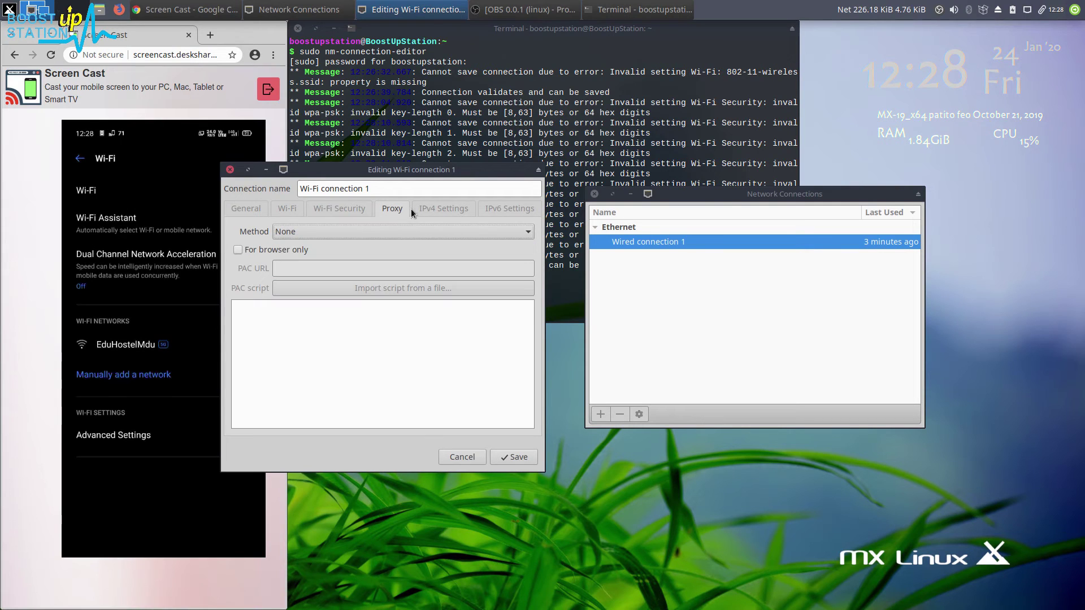
left_click(421, 210)
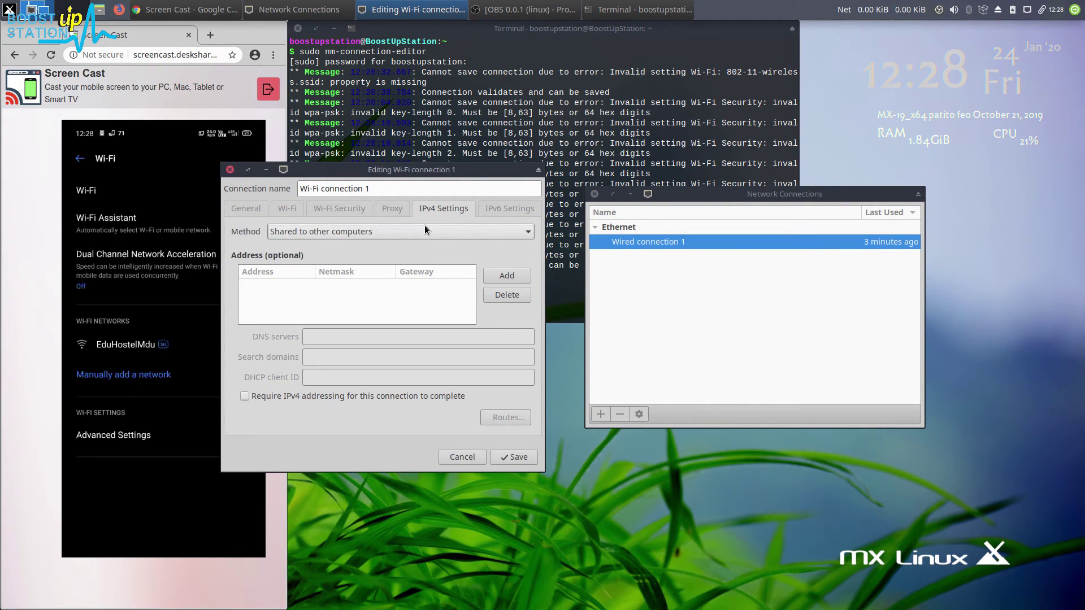
left_click(389, 225)
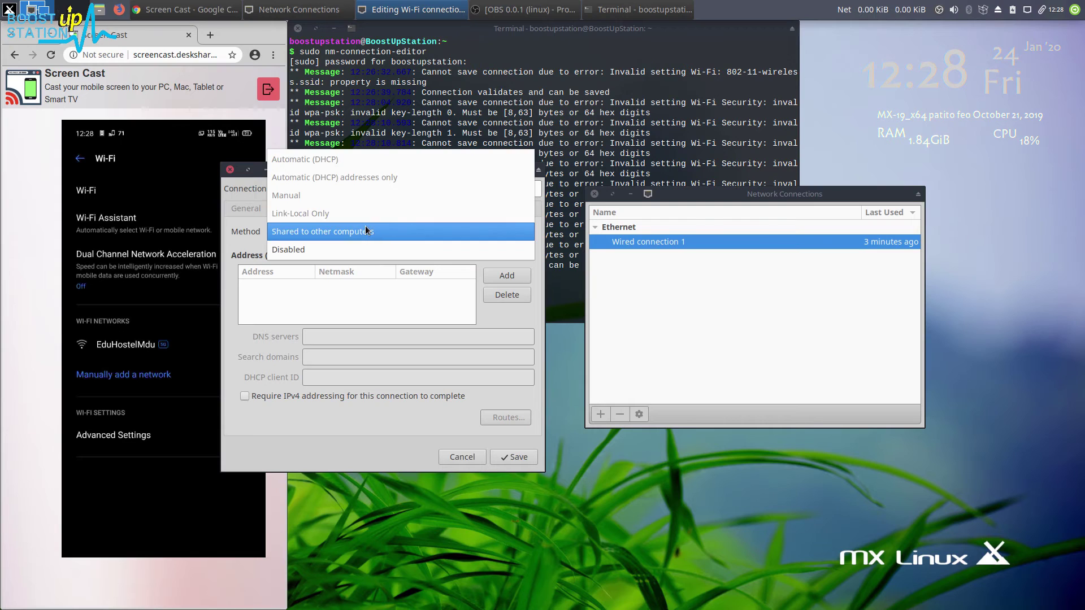
left_click(365, 226)
left_click(508, 208)
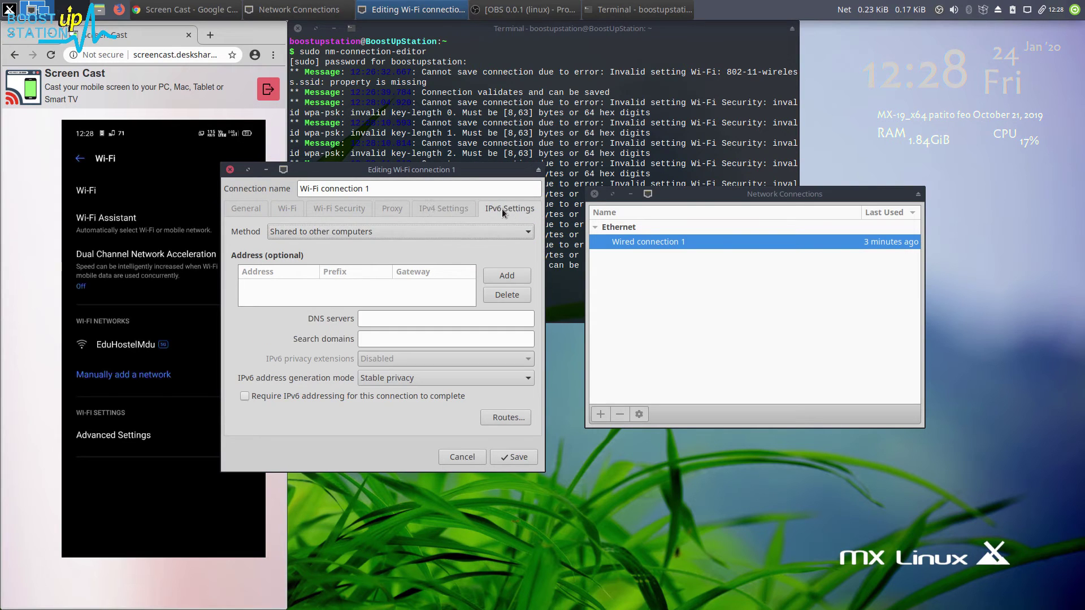
left_click(376, 228)
left_click(376, 229)
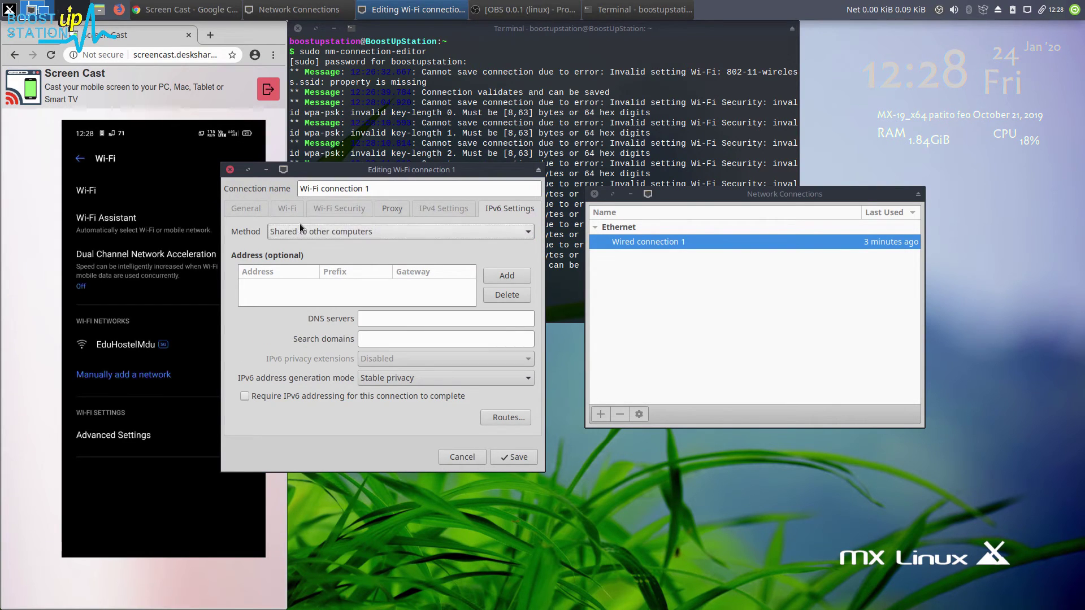
Review the connection priority on General, then recheck the SSID on the Wi-Fi settings
left_click(250, 213)
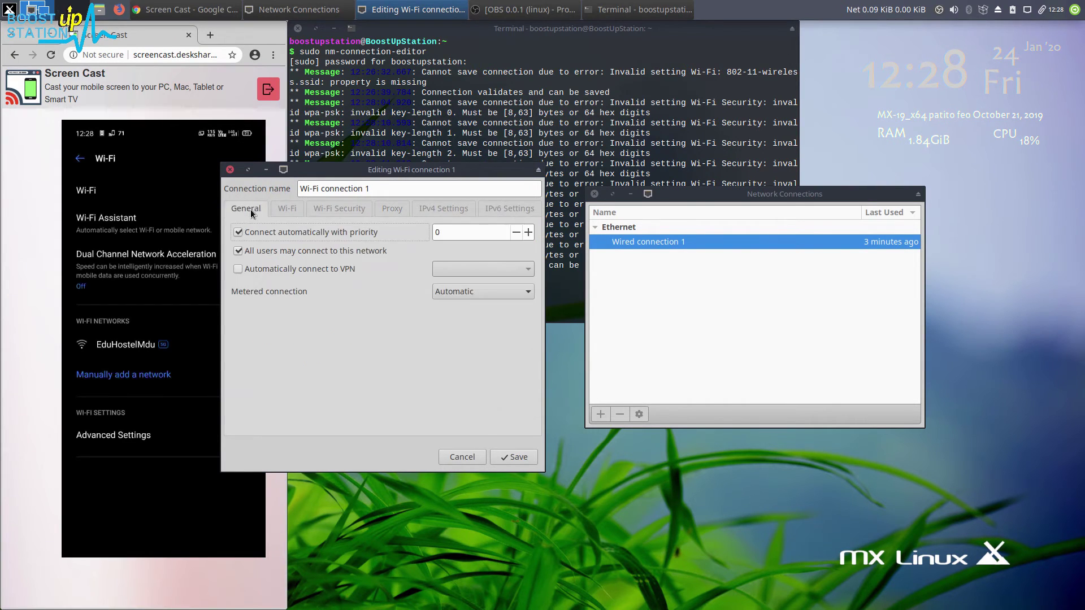
double_click(450, 231)
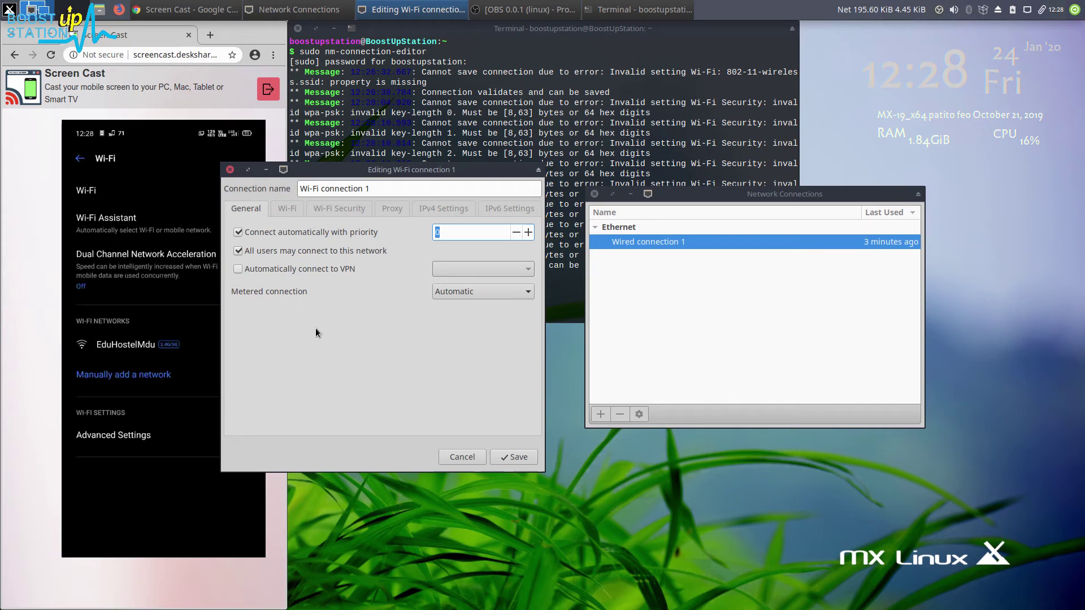
left_click(287, 208)
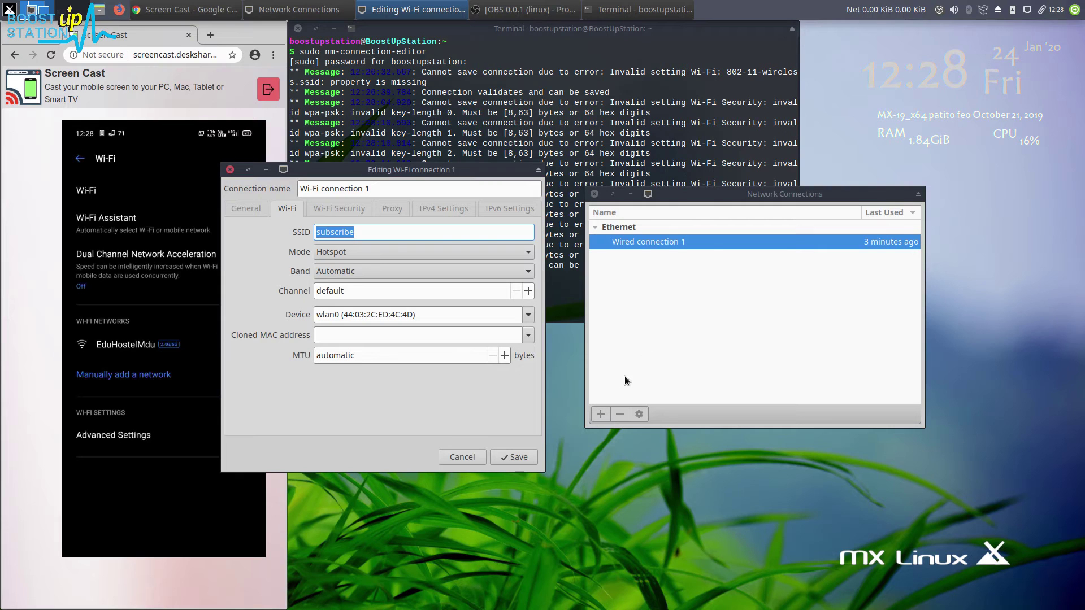
Save Wi-Fi connection 1, dismiss the Connection Established notice, and bring Screen Cast forward
left_click(512, 457)
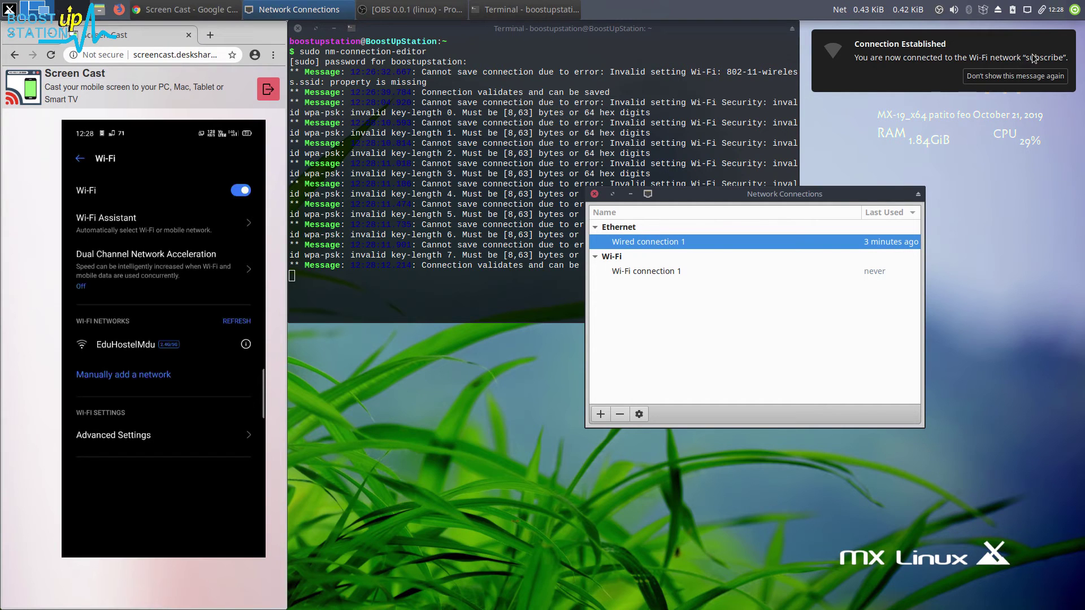
left_click(1013, 75)
left_click(150, 484)
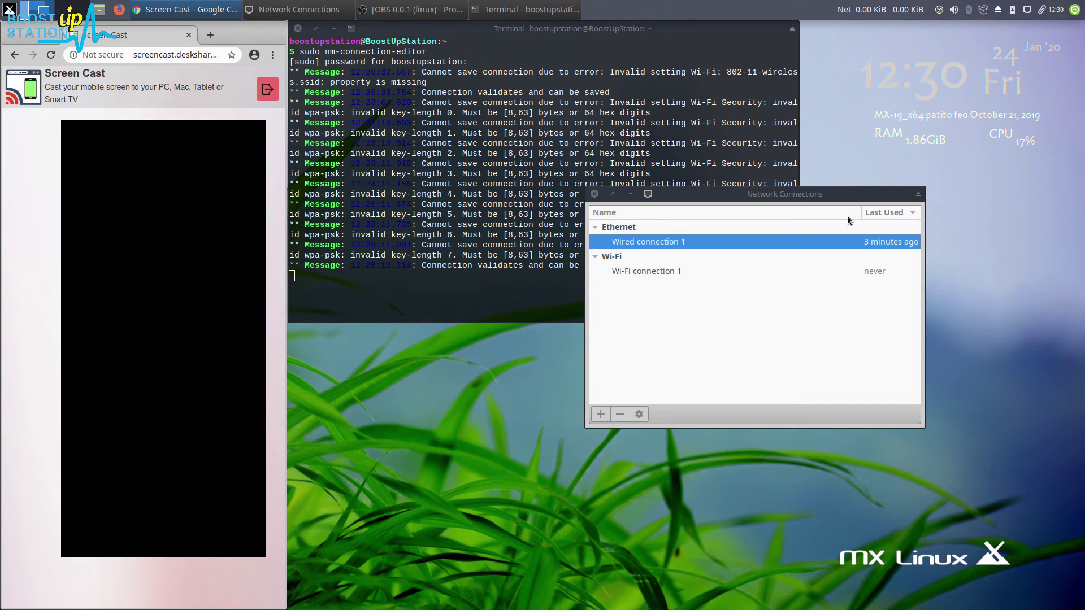
Confirm the subscribe hotspot in the tray network list, close Network Connections, and focus the terminal
left_click(1042, 9)
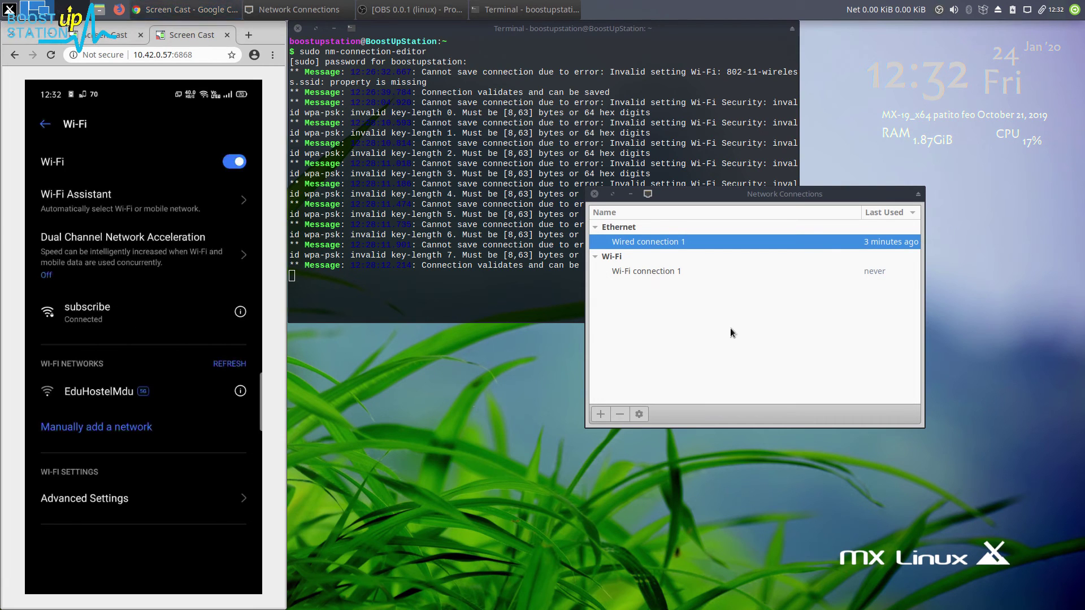
left_click(595, 194)
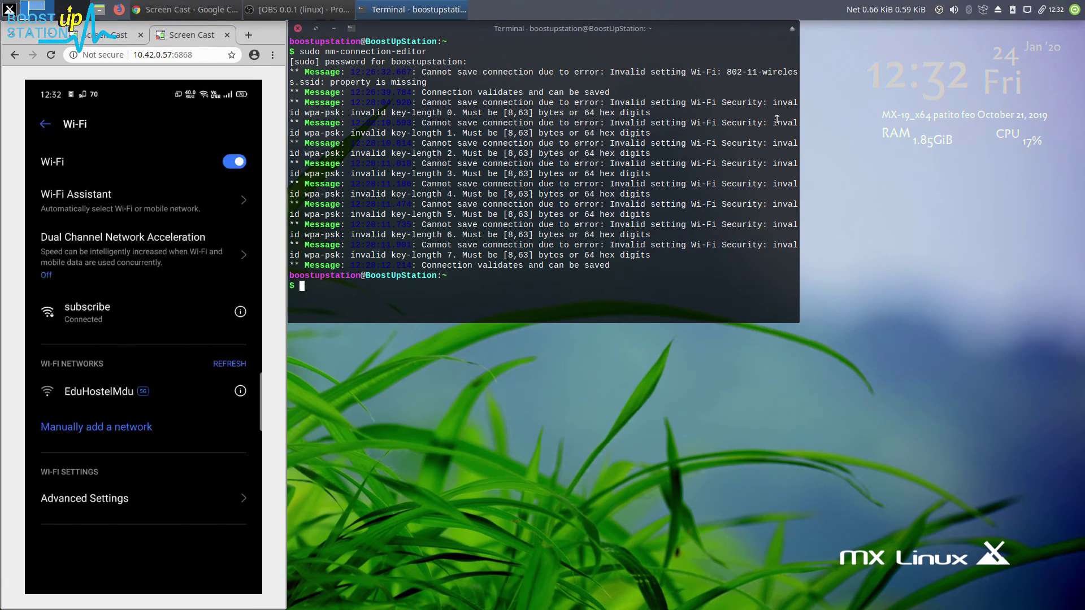
left_click(1026, 10)
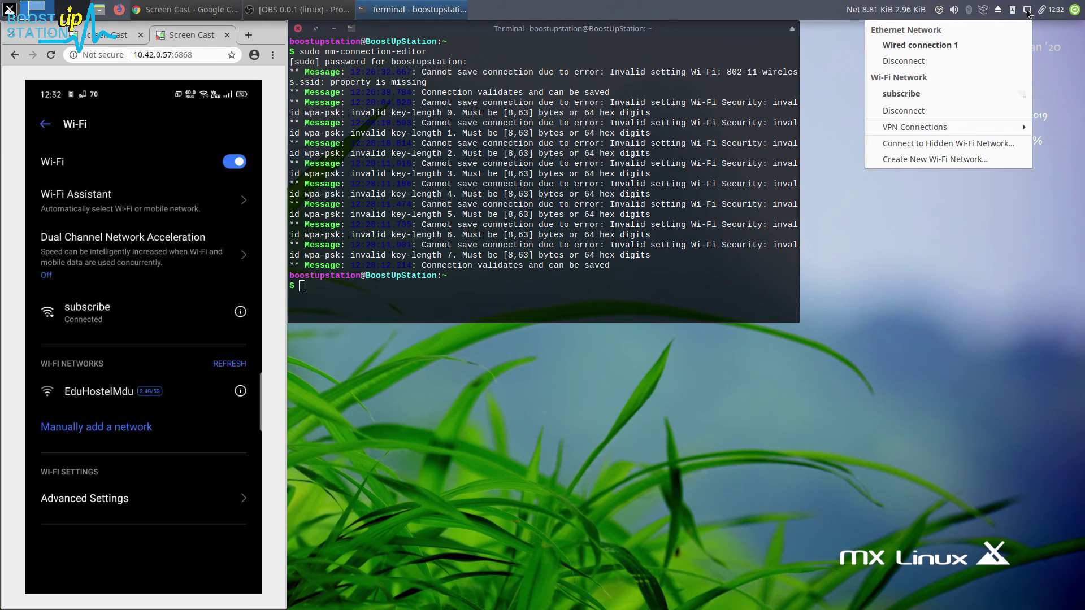
left_click(843, 271)
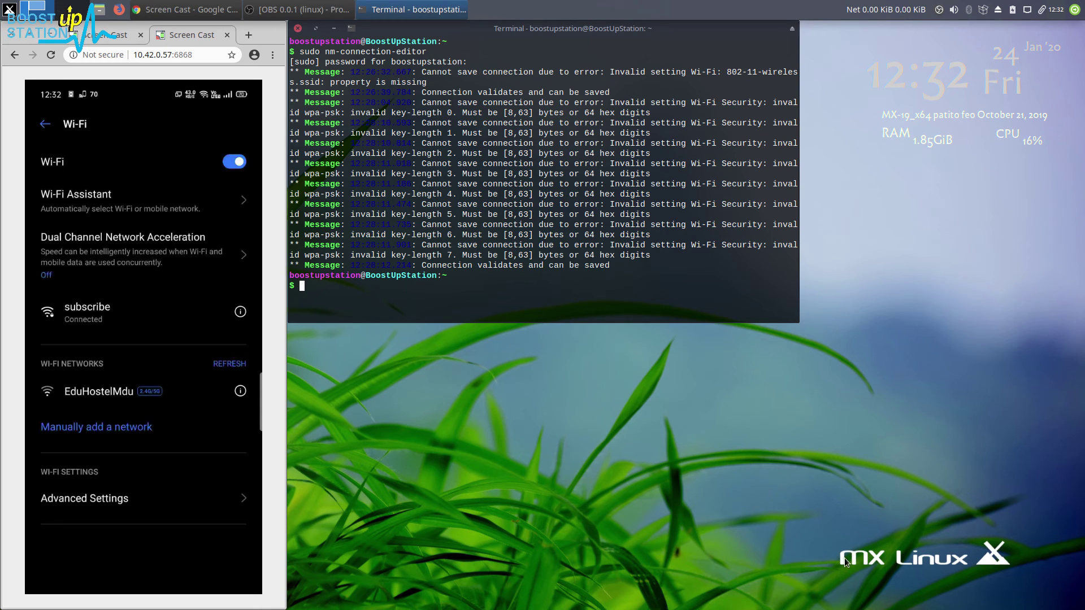
left_click_drag(844, 558, 951, 569)
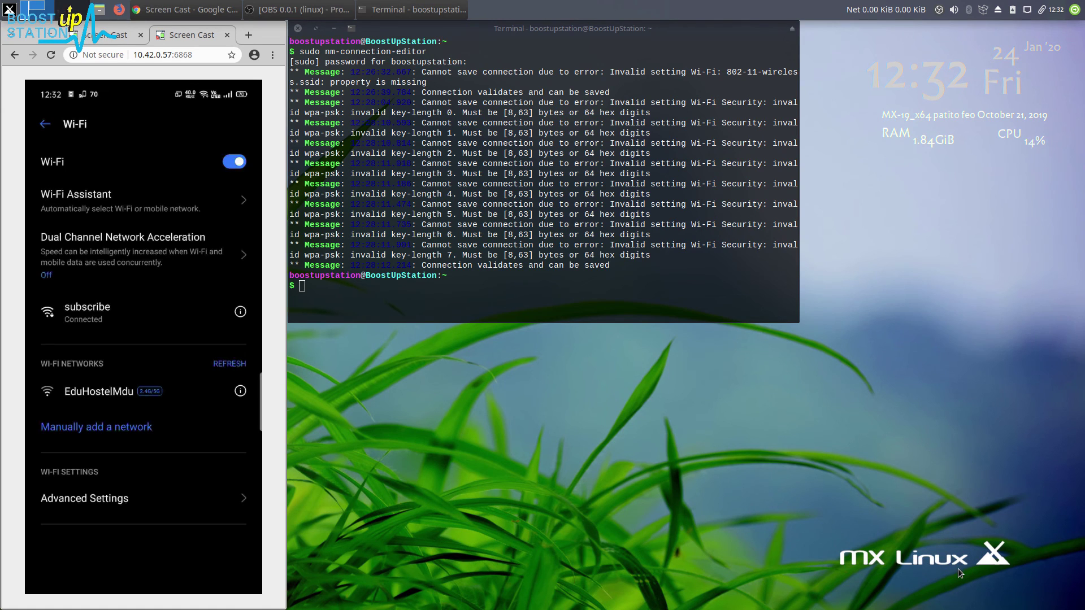
left_click(350, 287)
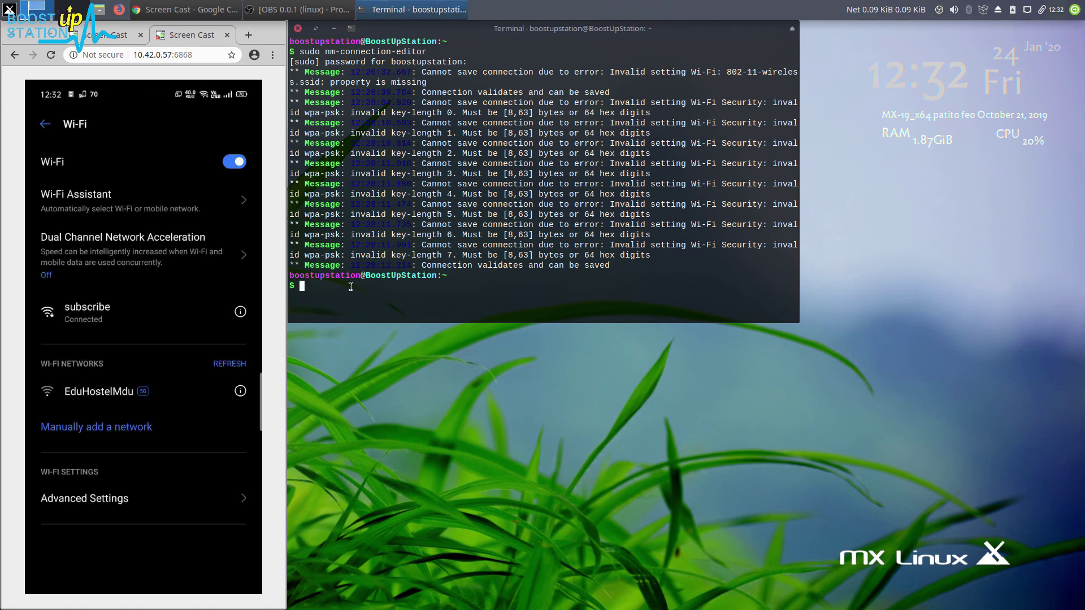